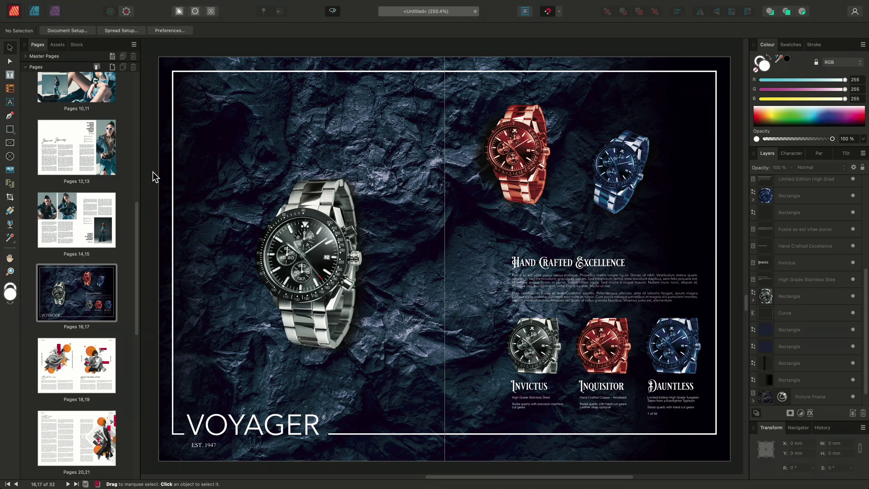
- Switch to the Move tool to select the silver watch on the Voyager spread
key(v)
- Nudge the silver watch upward and enlarge it to about 91.1 × 137.6 mm
scroll(836, 245, up, 5)
click(831, 190)
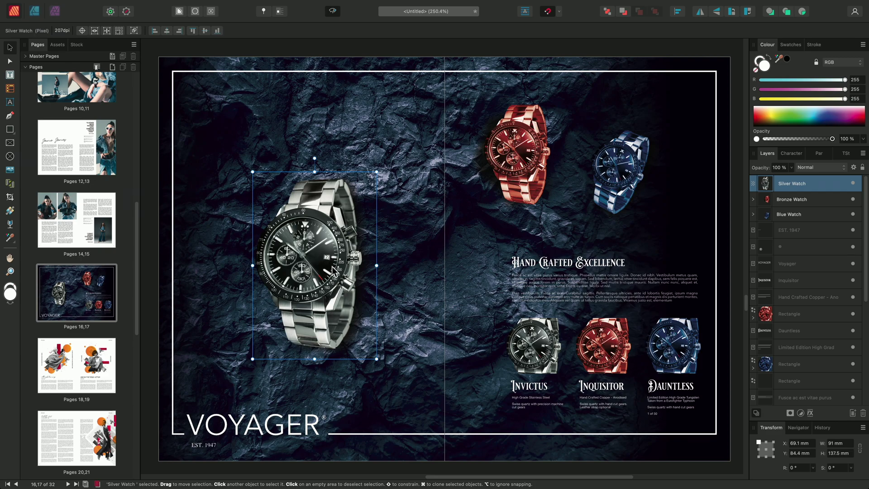
mouse_move(333, 270)
mouse_down()
mouse_move(352, 248)
mouse_move(335, 254)
mouse_move(342, 262)
mouse_move(332, 267)
mouse_up()
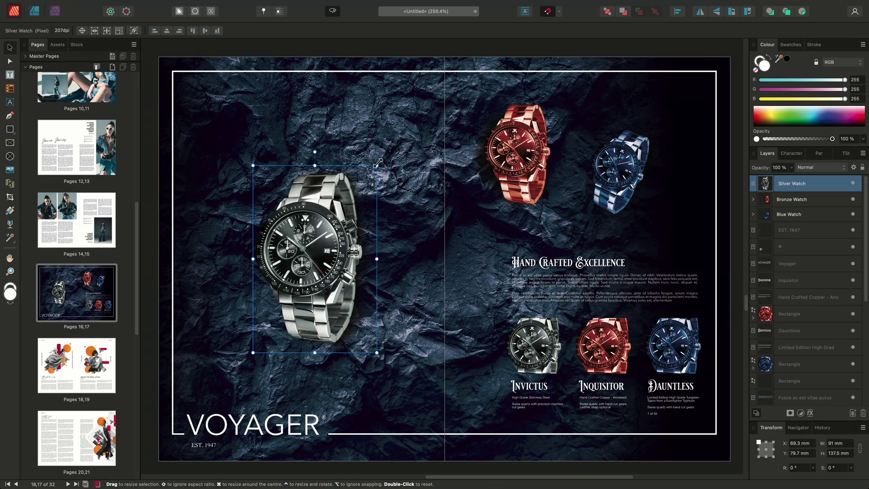
drag(378, 162, 360, 205)
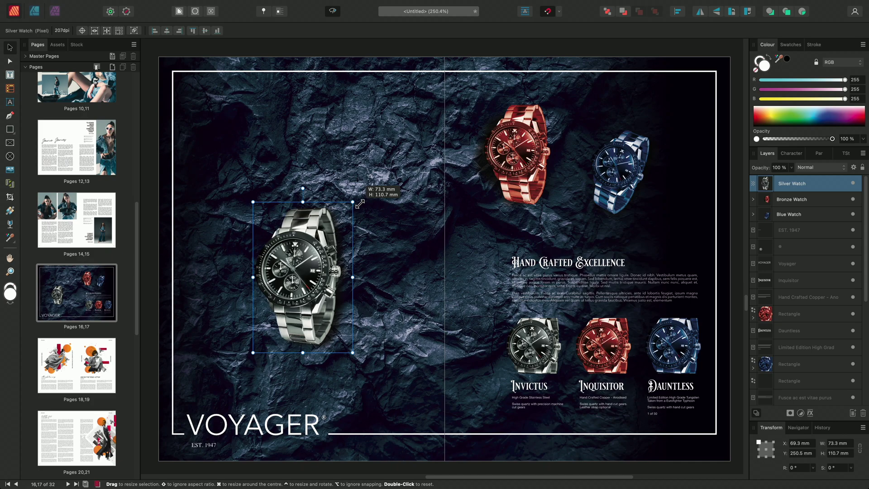
drag(359, 205, 374, 169)
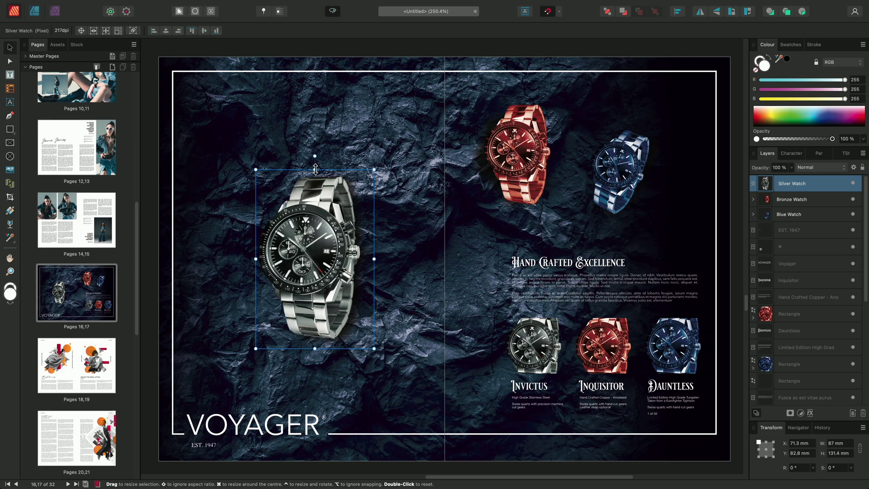
drag(316, 169, 332, 161)
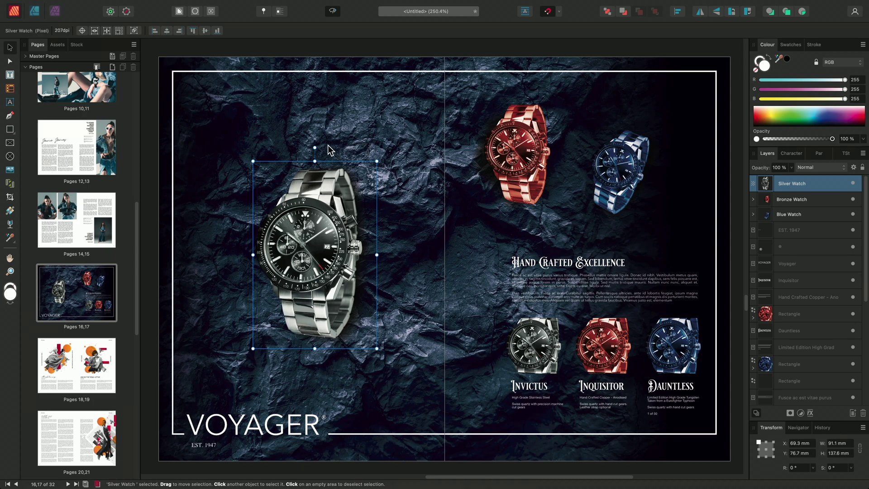
- Rotate the silver watch to about 21°, snapping the angle with Shift
mouse_move(315, 147)
mouse_down()
mouse_move(329, 151)
mouse_move(298, 149)
mouse_up()
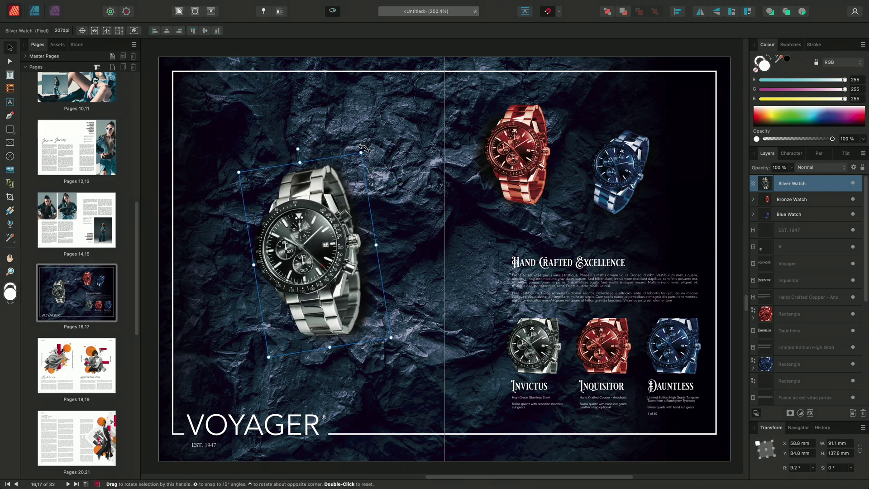
drag(362, 148, 338, 173)
key(shift)
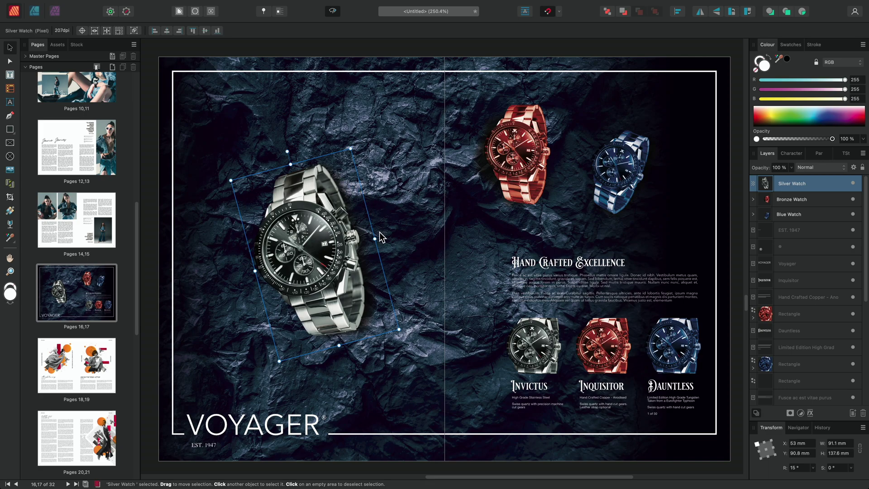
- Shear the silver watch sideways, then bring the shear back to about 0.4°
drag(378, 233, 374, 224)
drag(340, 344, 350, 339)
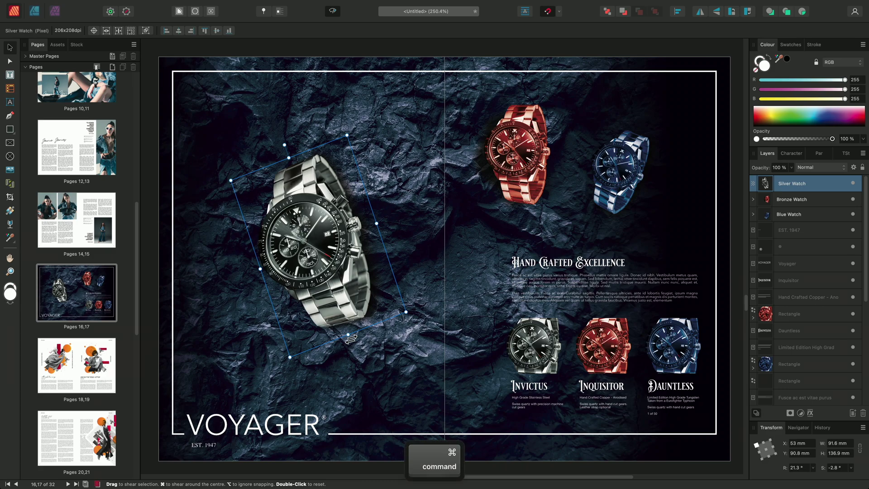
drag(350, 339, 358, 352)
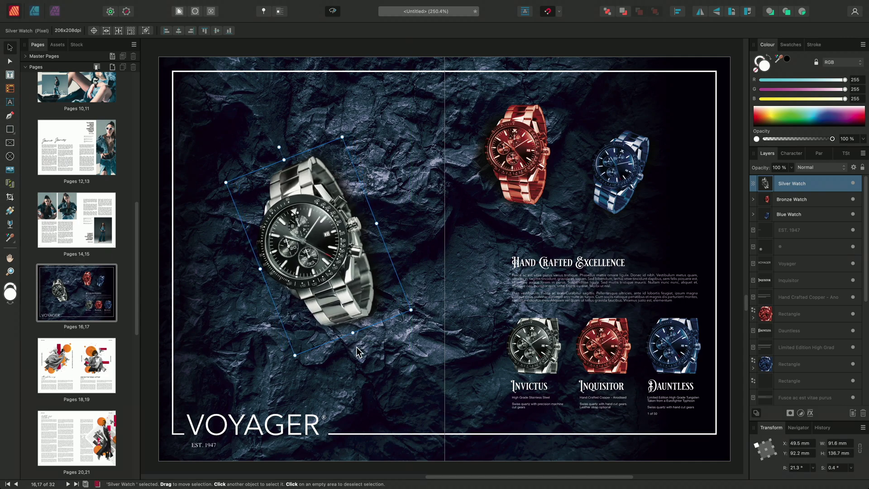
- Switch to the Hand tool to pan around the watch spread
key(h)
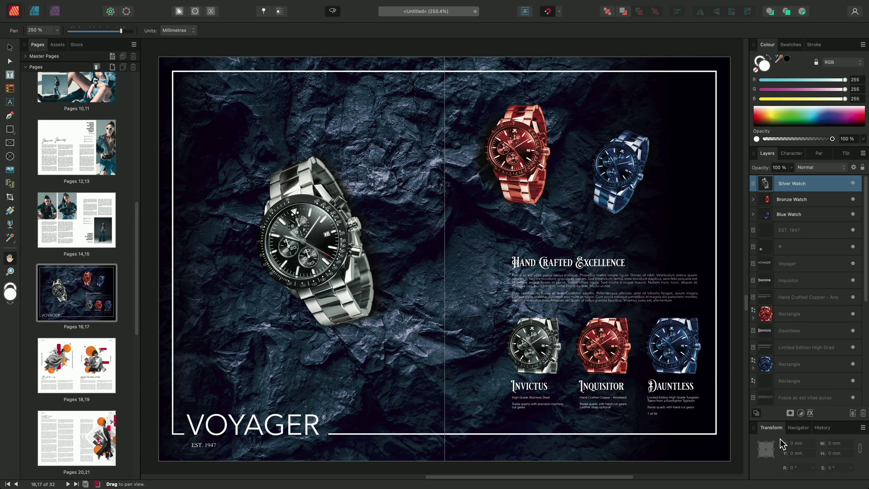
- Set the silver watch's rotation and shear both to 0° in the Transform panel
key(v)
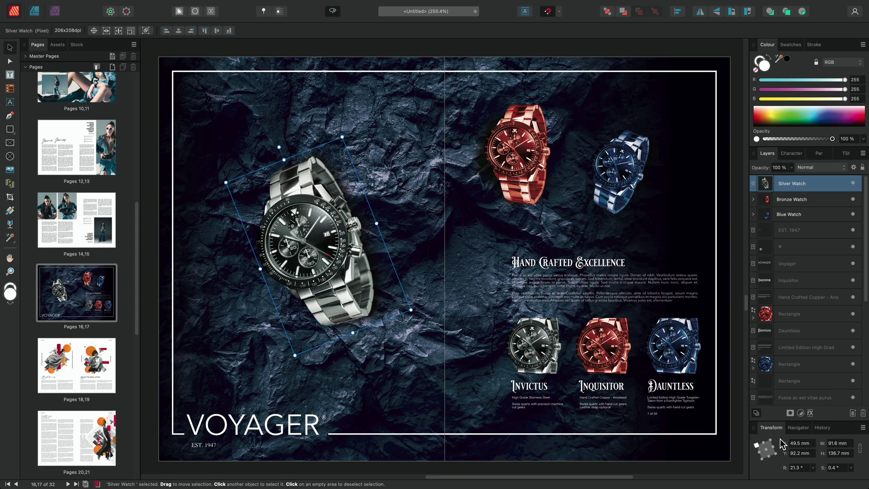
click(796, 469)
text(0)
key(Return)
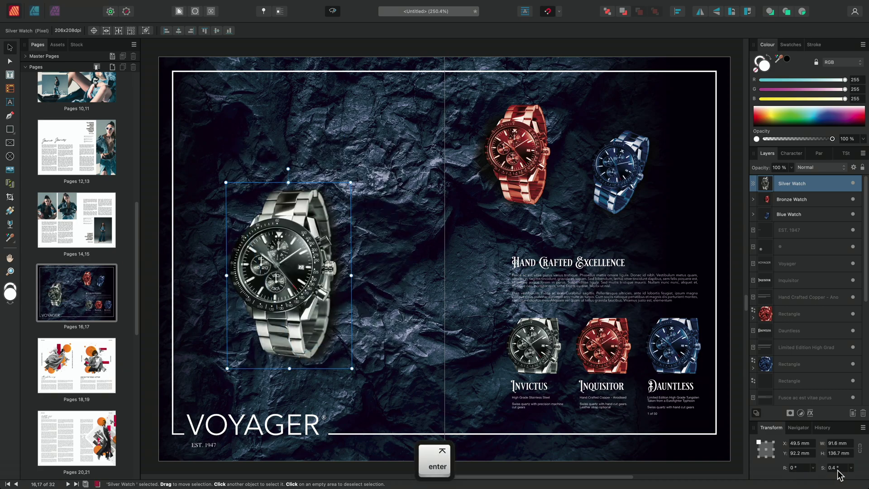
click(836, 468)
text(0)
key(Return)
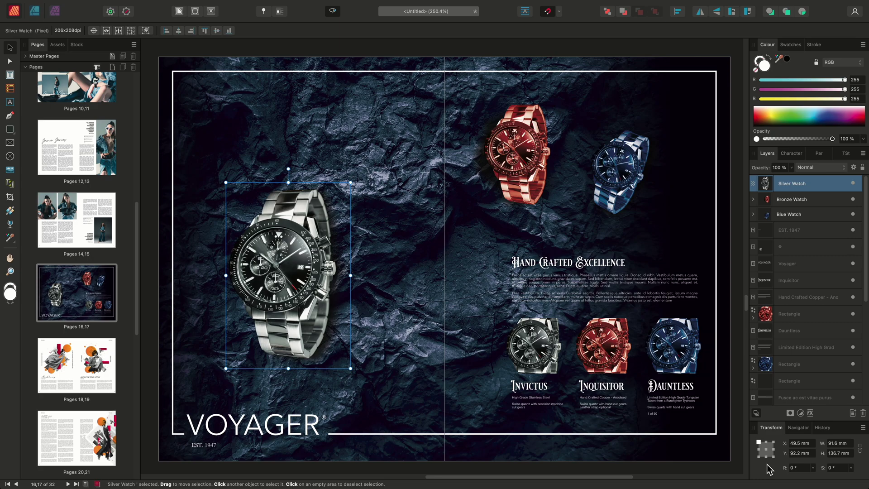
- Set the transform anchor to centre and rotate the watch to 27.8° with the R slider
click(812, 468)
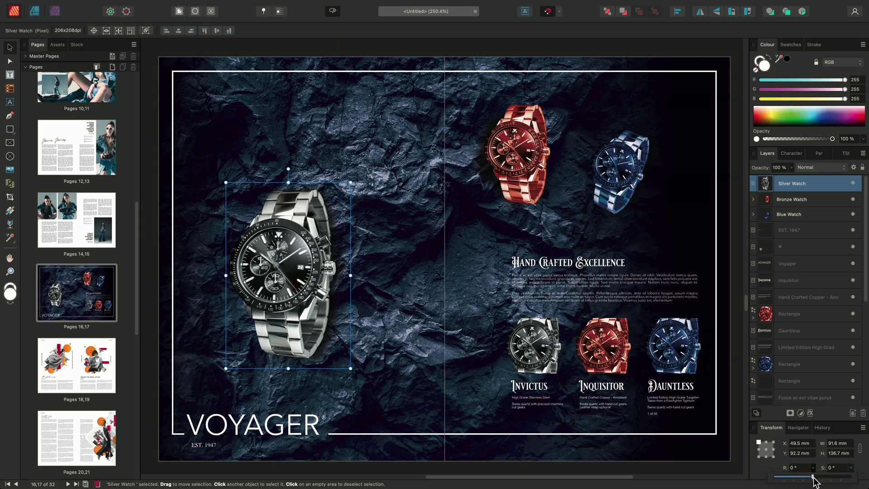
mouse_move(813, 478)
mouse_down()
mouse_move(828, 483)
mouse_move(817, 484)
mouse_up()
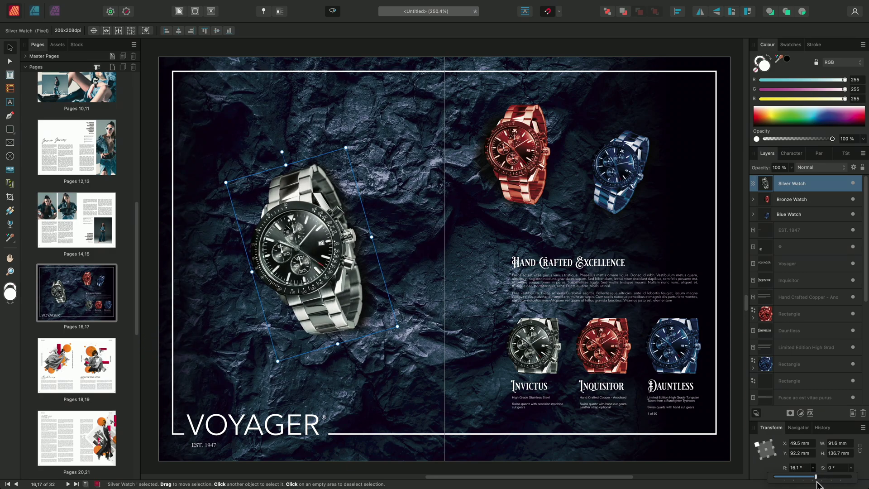
click(766, 450)
click(813, 469)
mouse_move(813, 482)
mouse_down()
mouse_move(805, 479)
mouse_move(815, 478)
mouse_up()
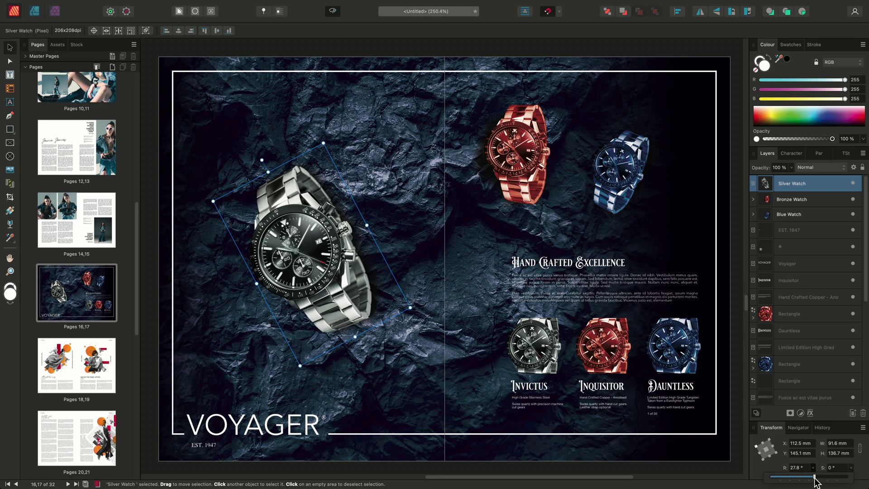
- Open the pages 20–21 spread and select the five bird Rectangle layers as a range
click(102, 445)
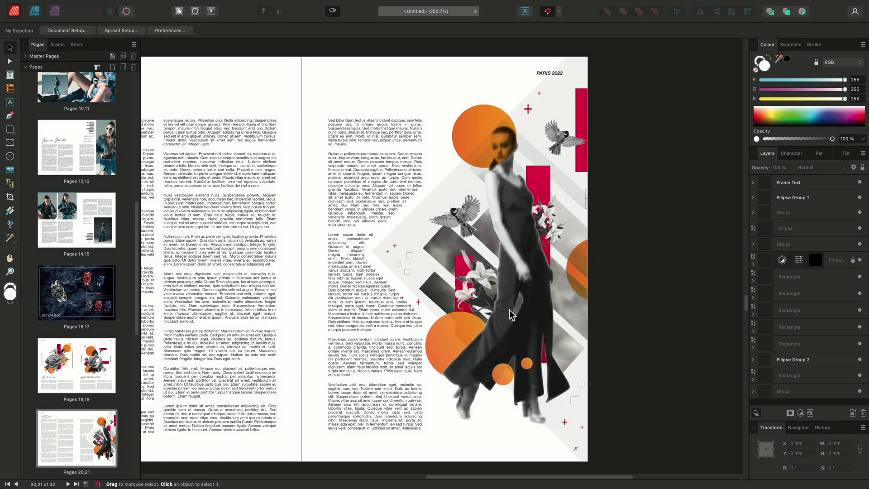
scroll(511, 317, up, 4)
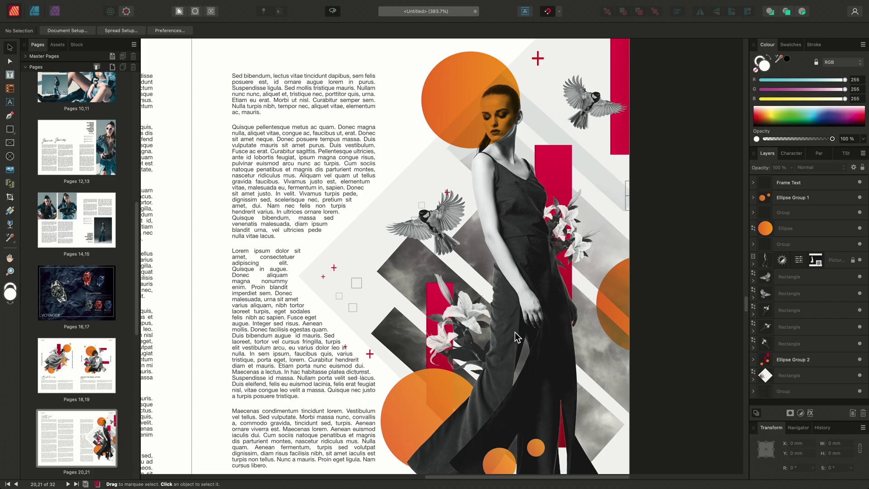
click(807, 278)
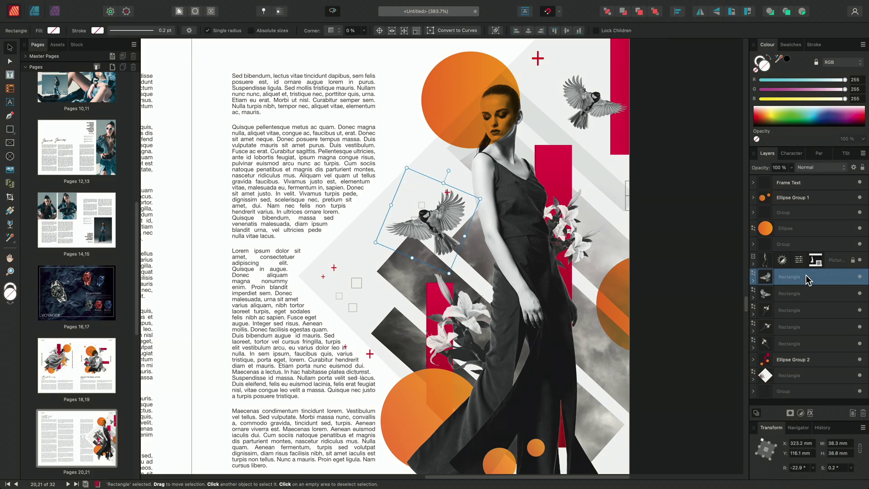
key(shift)
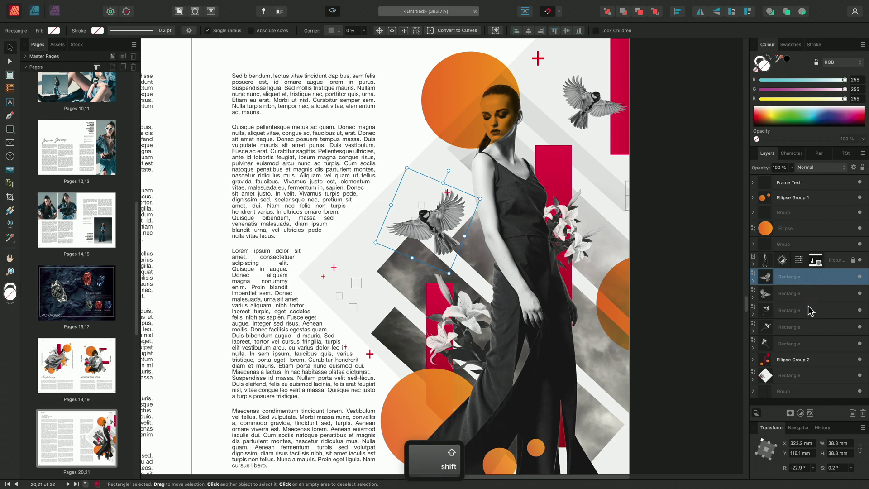
shift+click(802, 344)
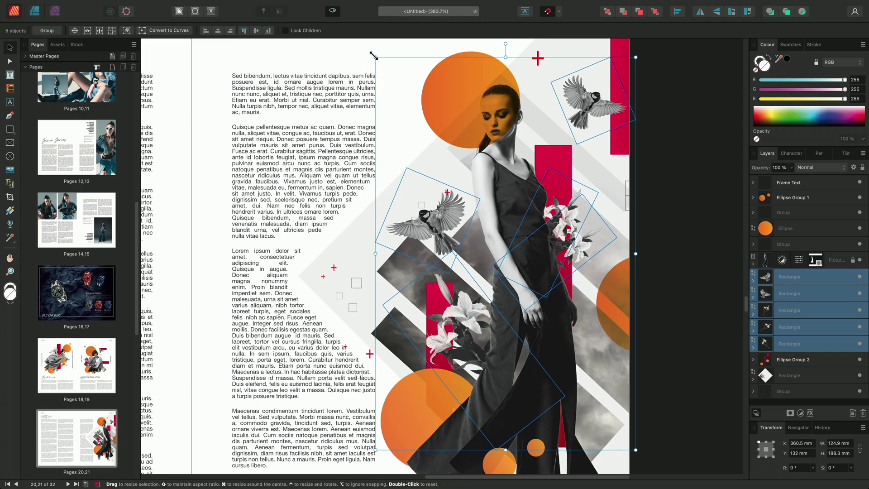
- Rotate the five bird rectangles to −22° and turn on Transform Objects Separately
drag(370, 56, 381, 77)
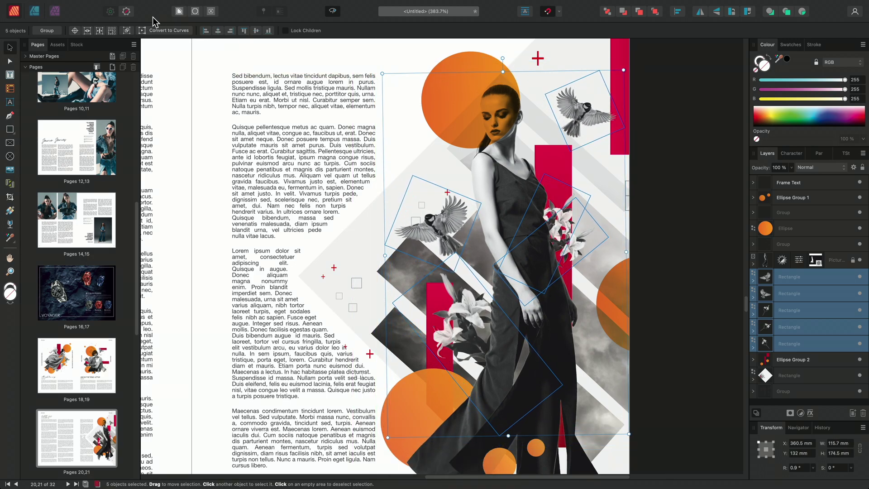
click(114, 31)
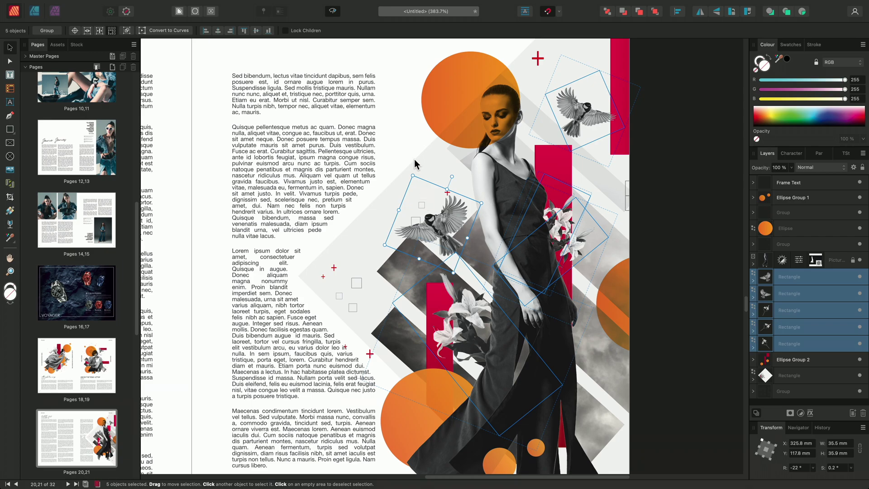
- Rotate each bird rectangle around its own centre to −25.7°, trying different key objects
mouse_move(410, 170)
mouse_down()
mouse_move(440, 196)
mouse_move(419, 195)
mouse_move(412, 163)
mouse_up()
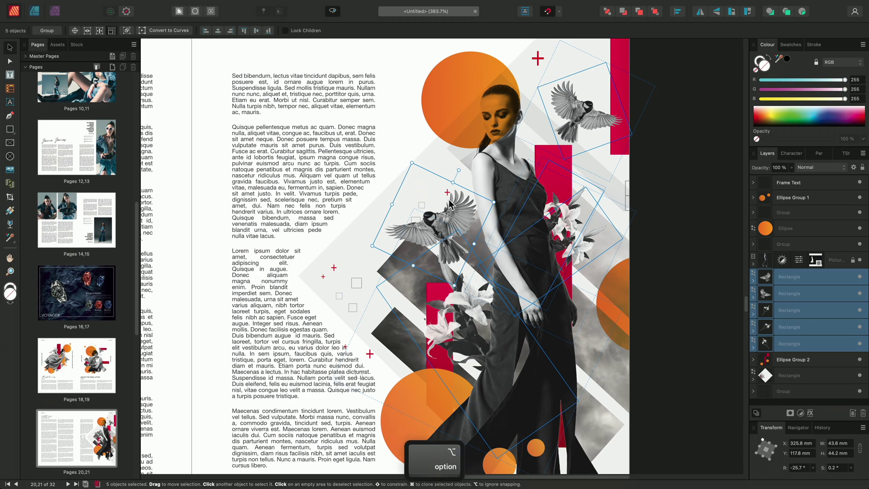
alt+click(599, 119)
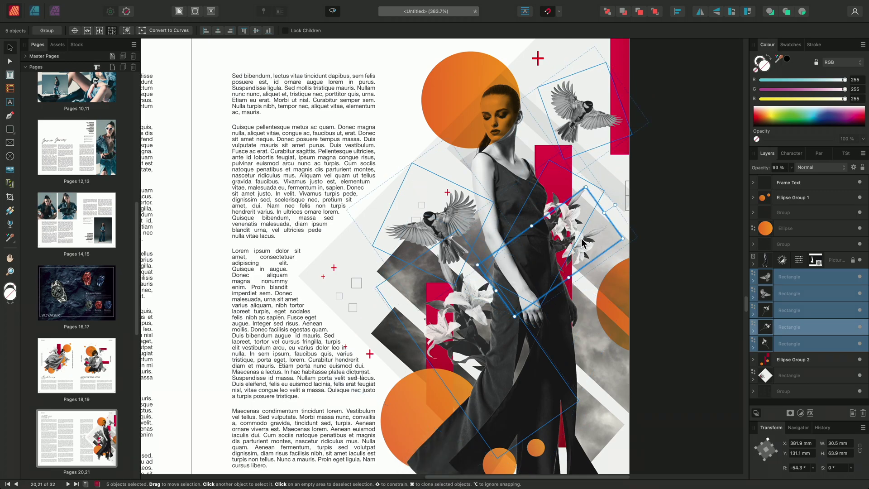
click(553, 198)
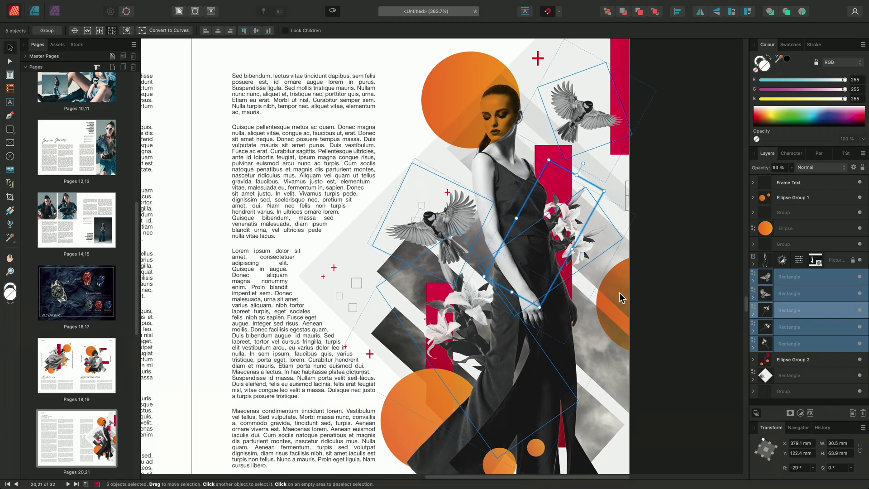
click(820, 295)
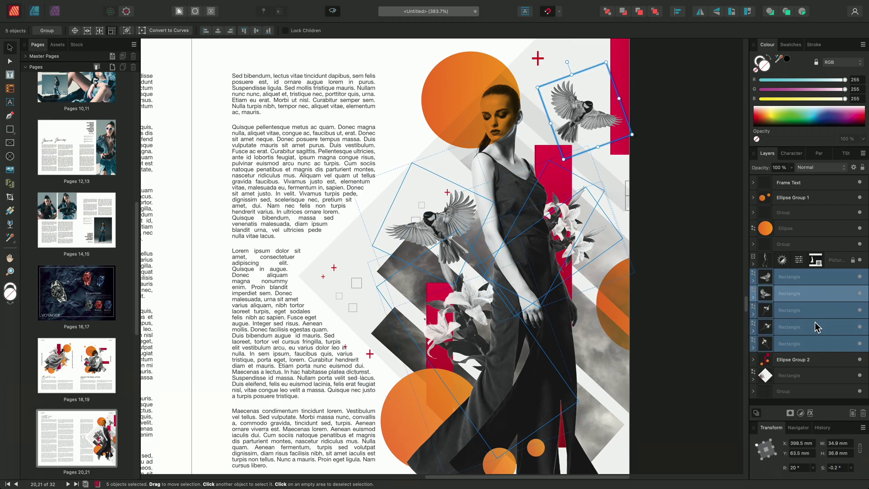
- With the left bird as key object, move the birds down-left and enlarge each to about 53.4 × 54.1 mm
click(814, 326)
click(815, 281)
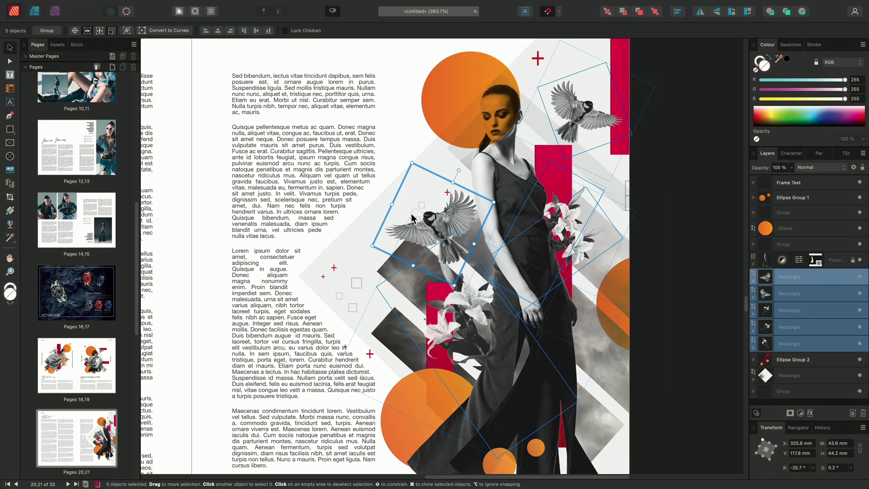
drag(411, 218, 439, 233)
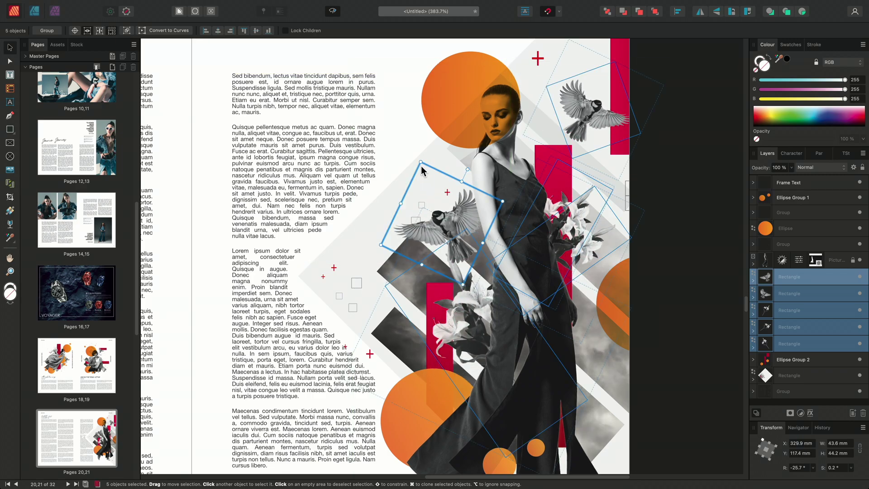
drag(420, 167, 417, 156)
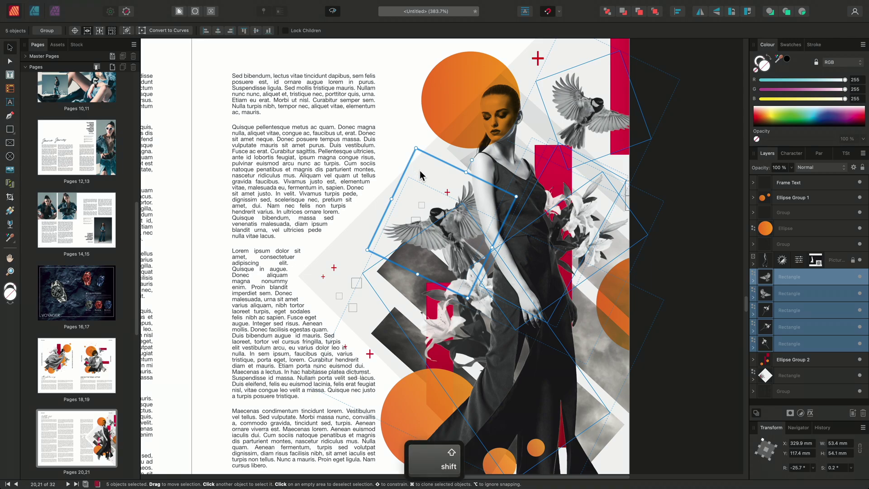